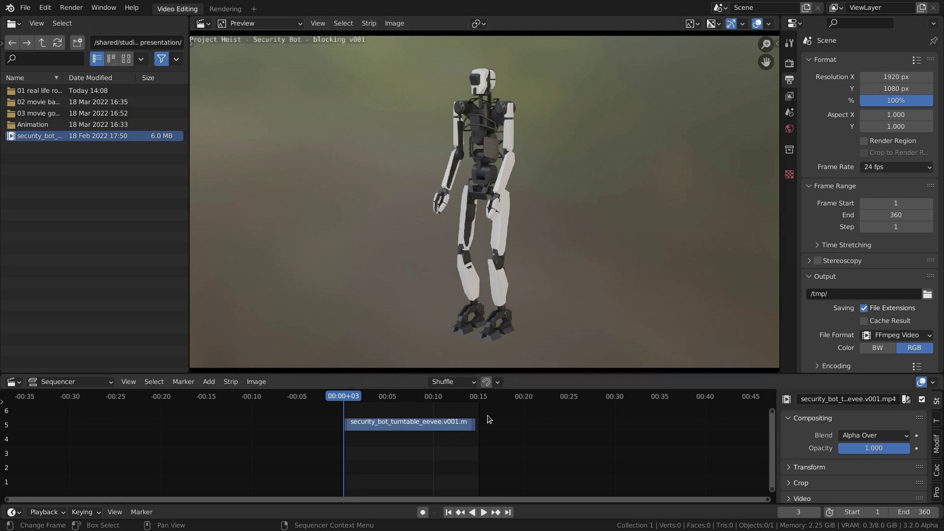
# - End the scene at frame 347 and play the security bot turntable clip, stopping near frame 99
pyautogui.moveTo(923, 511); pyautogui.dragTo(909, 511)
pyautogui.press('space')
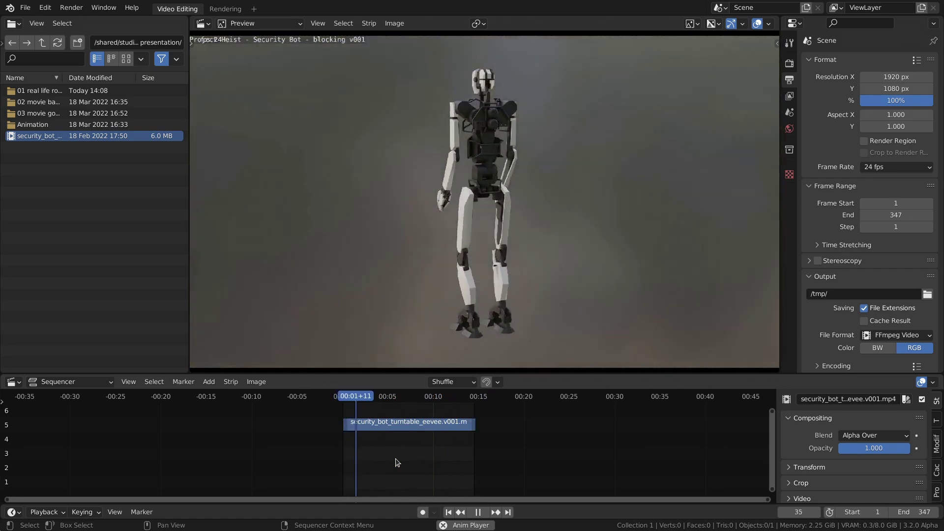
pyautogui.moveTo(387, 396); pyautogui.dragTo(370, 395)
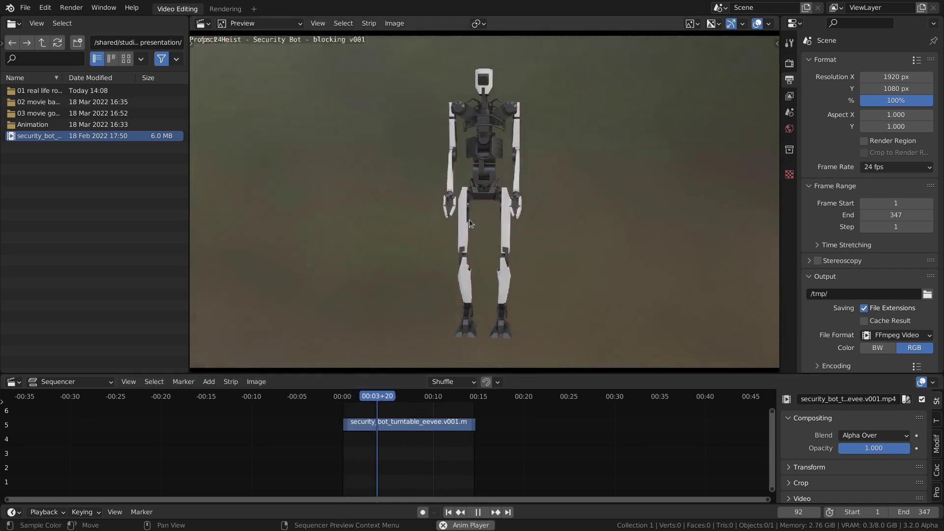
pyautogui.press('space')
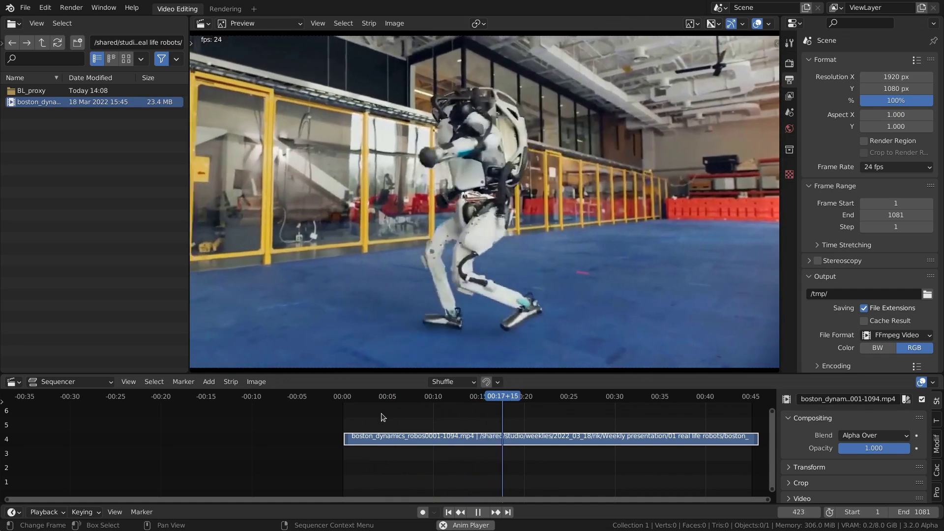
# - Stop the Boston Dynamics clip as the robot falls and step frame by frame to frame 344
pyautogui.click(465, 419)
pyautogui.press('space')
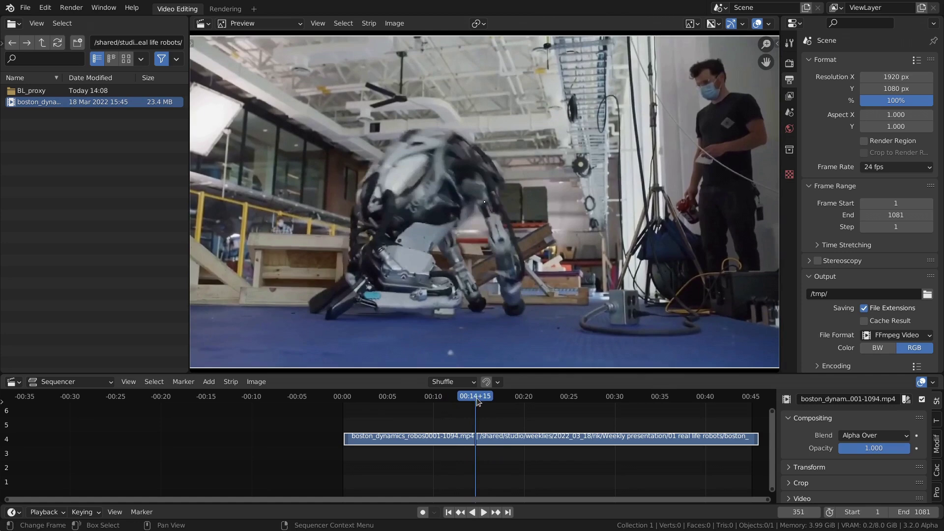
pyautogui.press('Left')
pyautogui.press('Left')
pyautogui.press('Left')
pyautogui.press('Left')
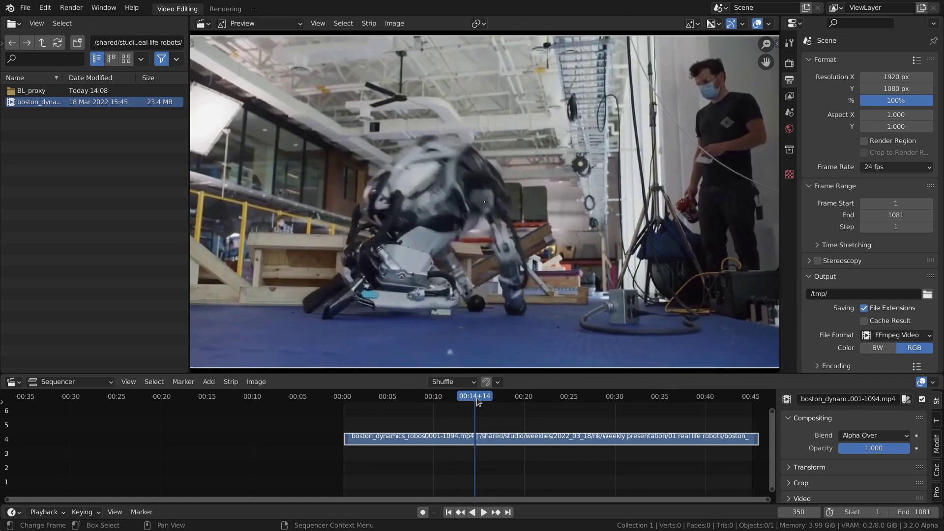
pyautogui.press('Left')
pyautogui.press('Left')
pyautogui.press('Left')
pyautogui.press('Left')
pyautogui.press('Left')
pyautogui.press('Left')
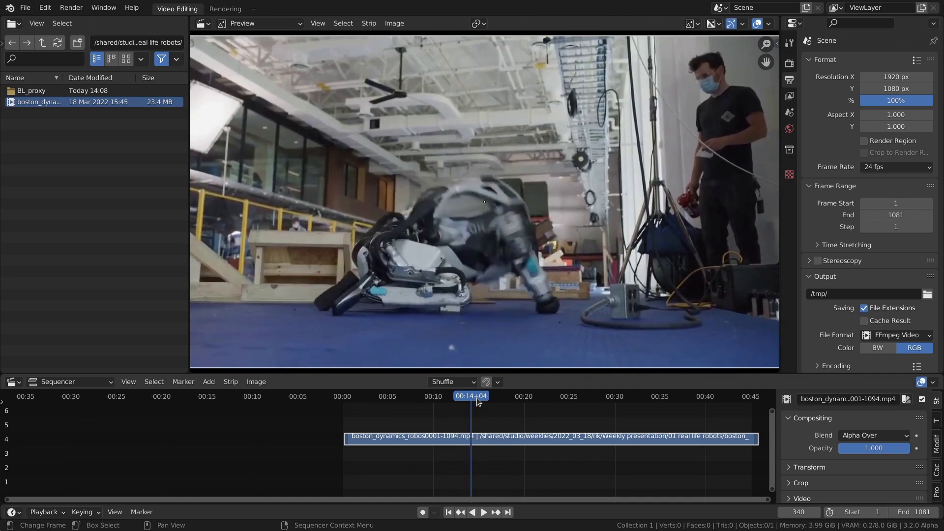
pyautogui.press('Right')
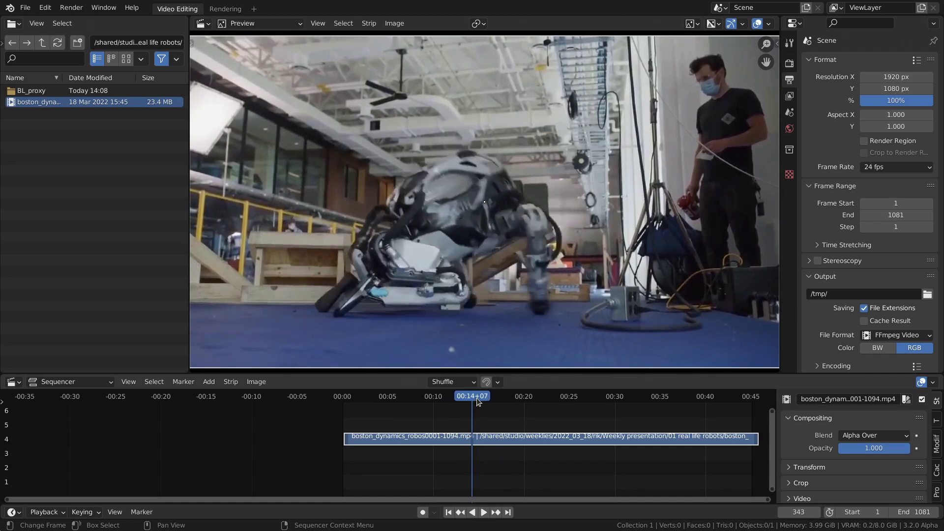
pyautogui.press('Right')
pyautogui.press('Right')
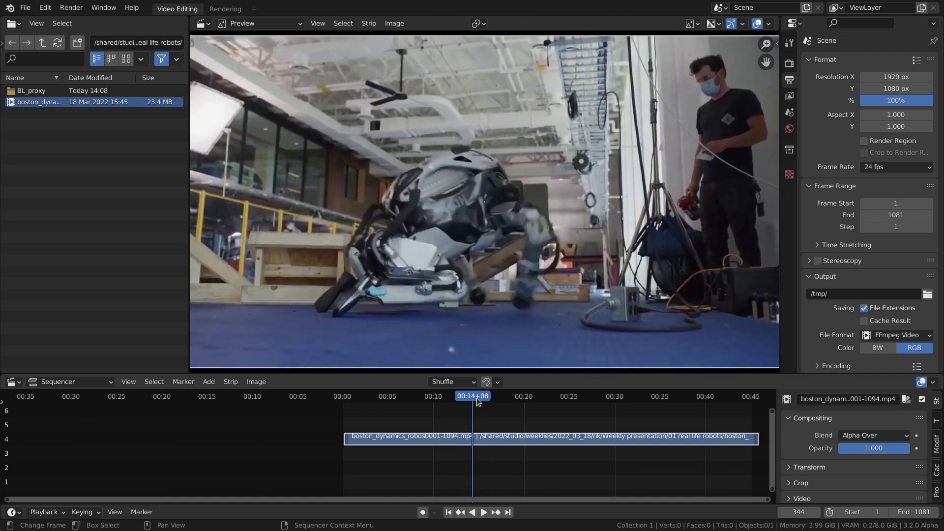
pyautogui.press('space')
pyautogui.press('Escape')
# - Step between frames 338 and 346, then play on to frame 702
pyautogui.press('Left')
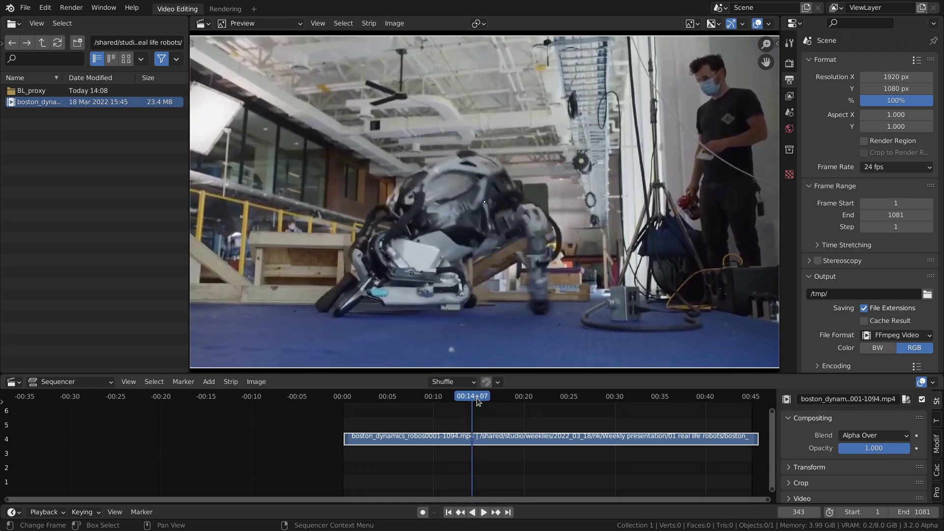
pyautogui.press('Right')
pyautogui.press('Right')
pyautogui.press('Right')
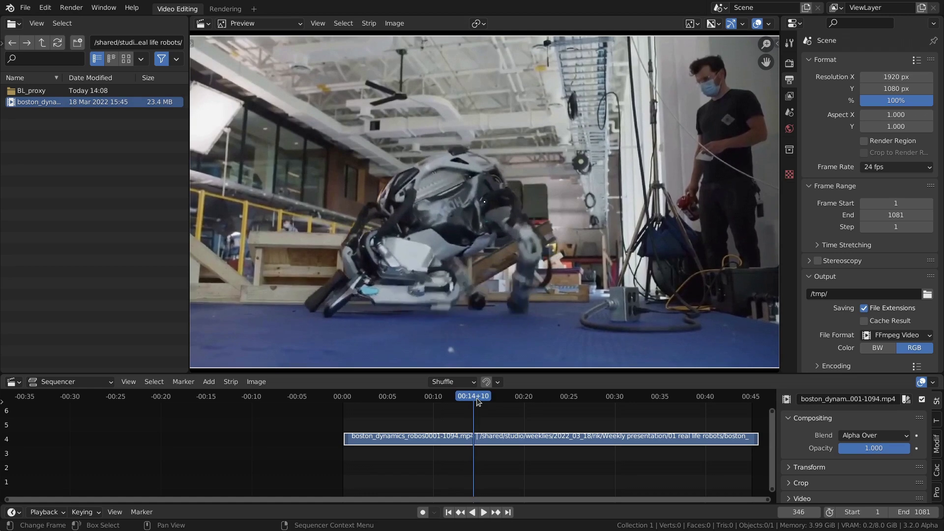
pyautogui.press('Left')
pyautogui.press('Left')
pyautogui.press('Left')
pyautogui.press('Left')
pyautogui.press('Left')
pyautogui.press('Left')
pyautogui.press('Left')
pyautogui.press('Left')
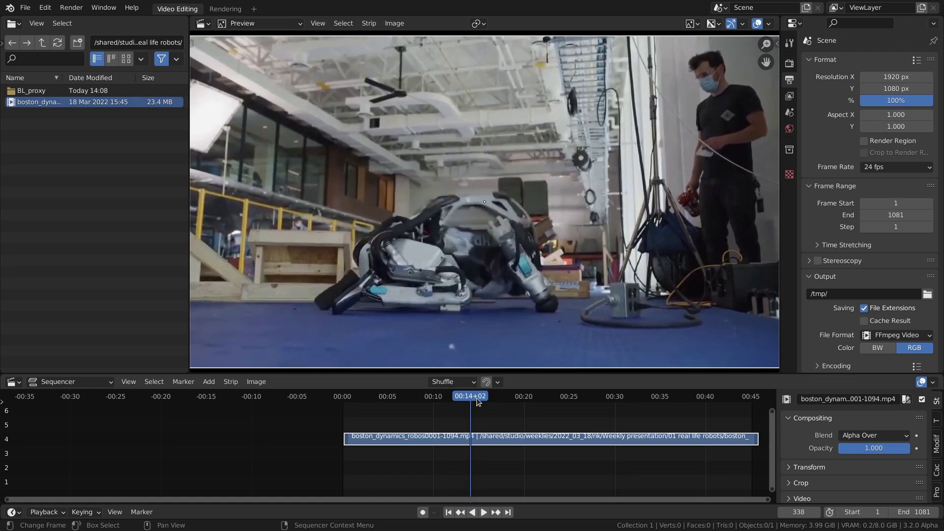
pyautogui.press('space')
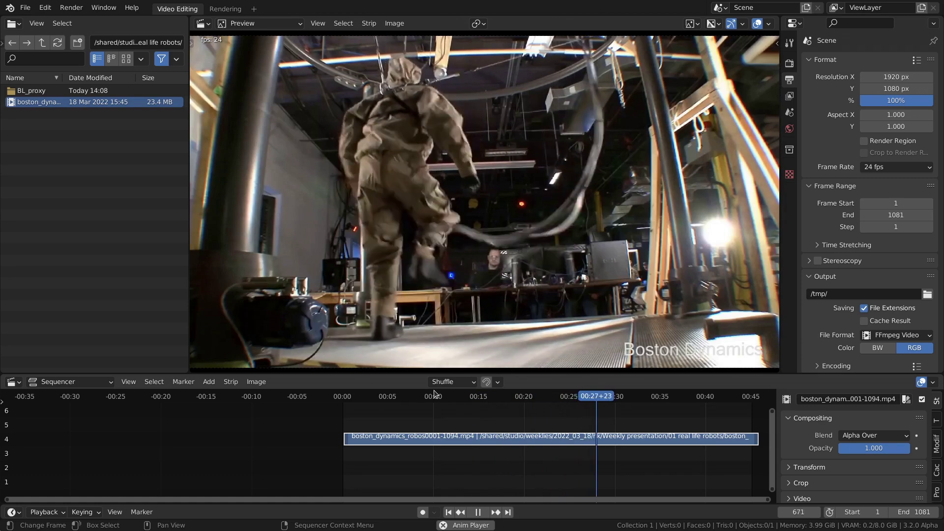
pyautogui.press('space')
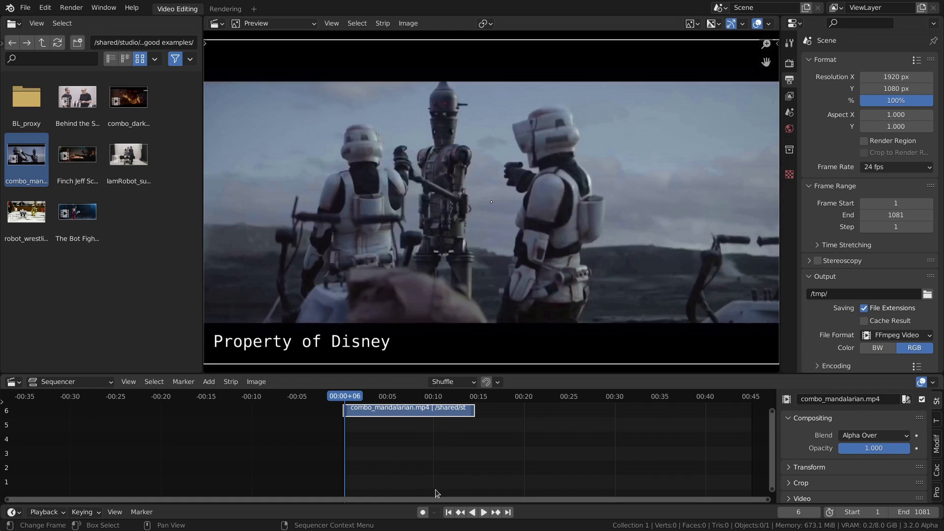
# - Play combo_mandalarian.mp4 to frame 174, step back to 162, and replay to frame 344
pyautogui.click(413, 466)
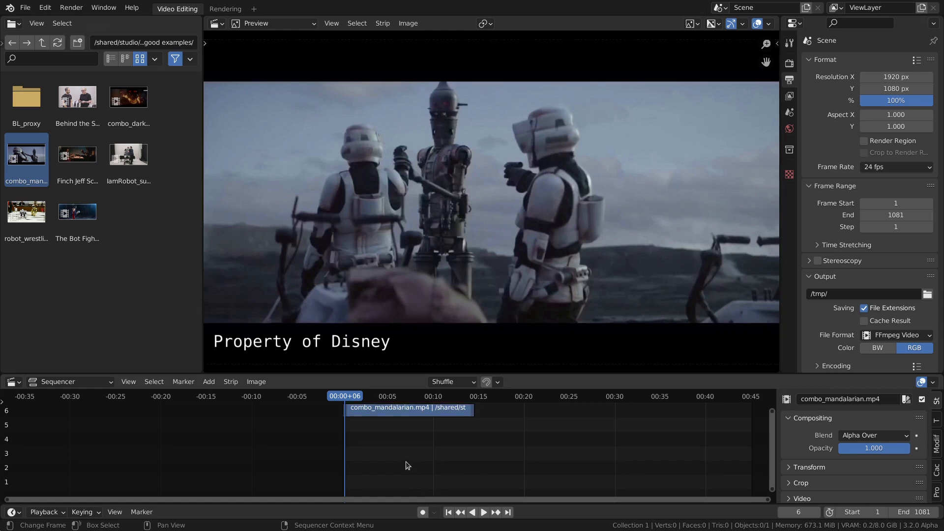
pyautogui.press('space')
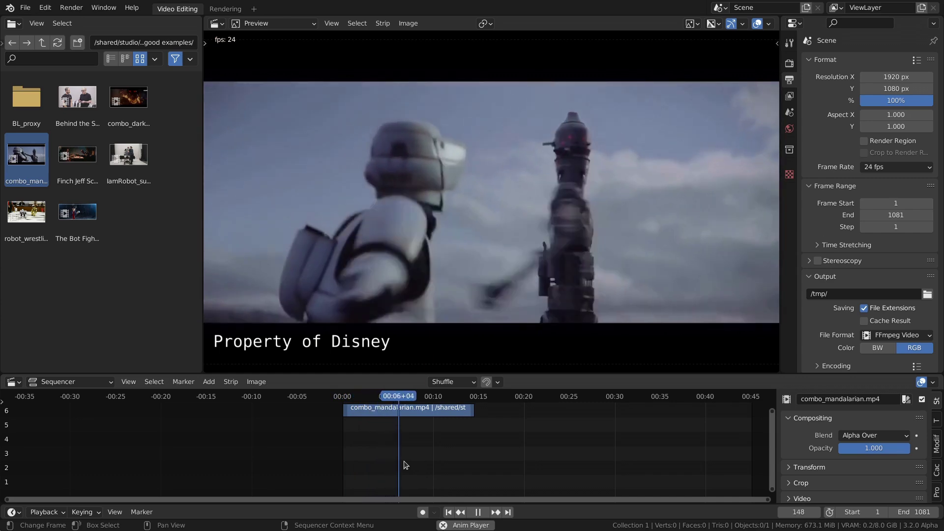
pyautogui.press('space')
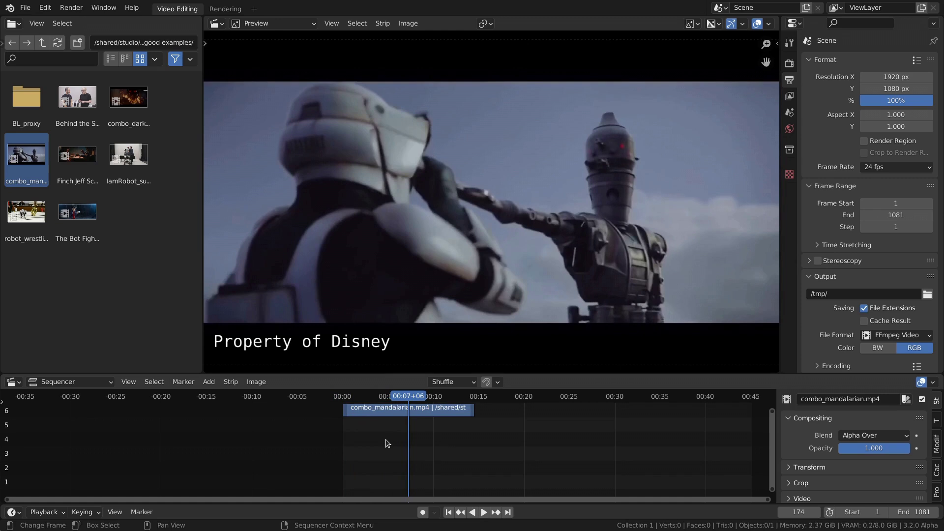
pyautogui.press('Left')
pyautogui.press('Left')
pyautogui.press('Left')
pyautogui.press('Left')
pyautogui.press('Left')
pyautogui.press('Left')
pyautogui.press('Left')
pyautogui.press('Left')
pyautogui.press('Left')
pyautogui.press('Left')
pyautogui.press('Left')
pyautogui.press('Left')
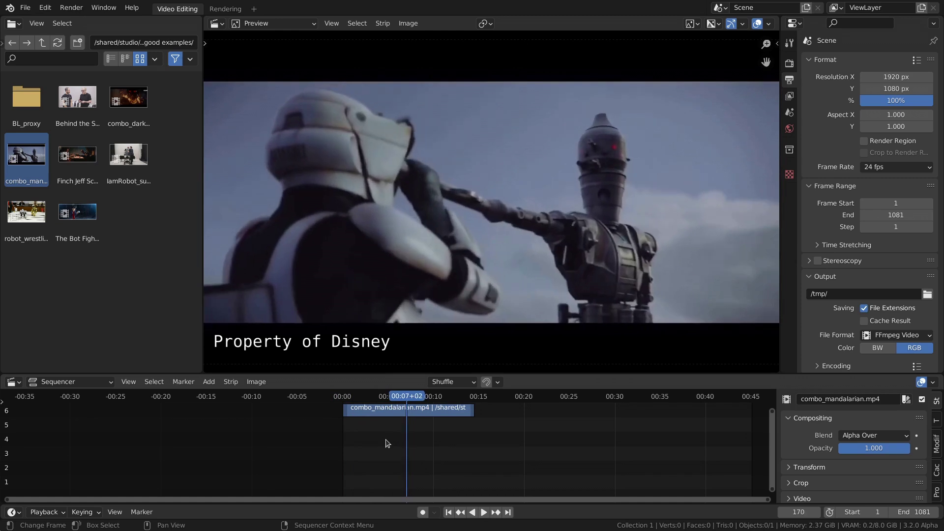
pyautogui.press('Left')
pyautogui.press('Left')
pyautogui.press('Left')
pyautogui.press('Left')
pyautogui.press('Left')
pyautogui.press('Left')
pyautogui.press('Left')
pyautogui.press('Left')
pyautogui.press('Left')
pyautogui.press('Left')
pyautogui.press('Left')
pyautogui.press('Left')
pyautogui.press('Left')
pyautogui.press('Left')
pyautogui.press('Left')
pyautogui.press('Left')
pyautogui.press('Left')
pyautogui.press('Left')
pyautogui.press('Left')
pyautogui.press('Left')
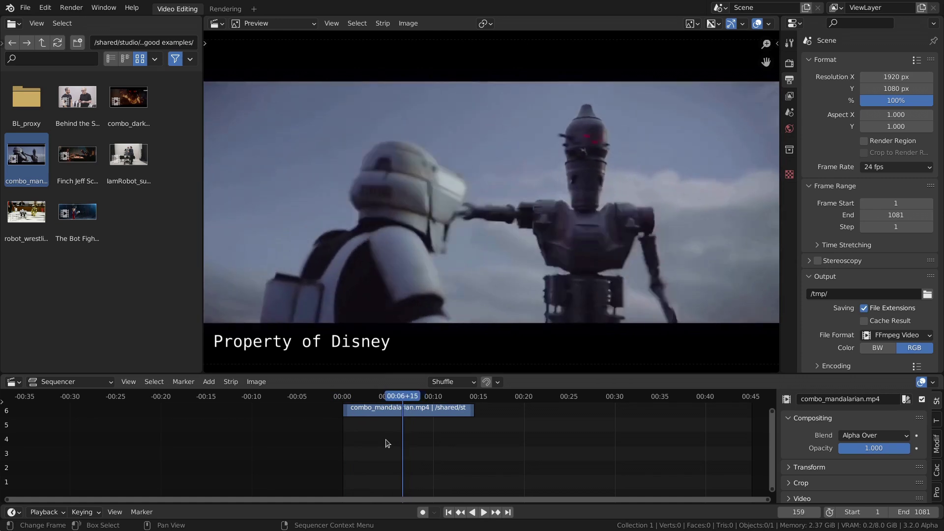
pyautogui.press('space')
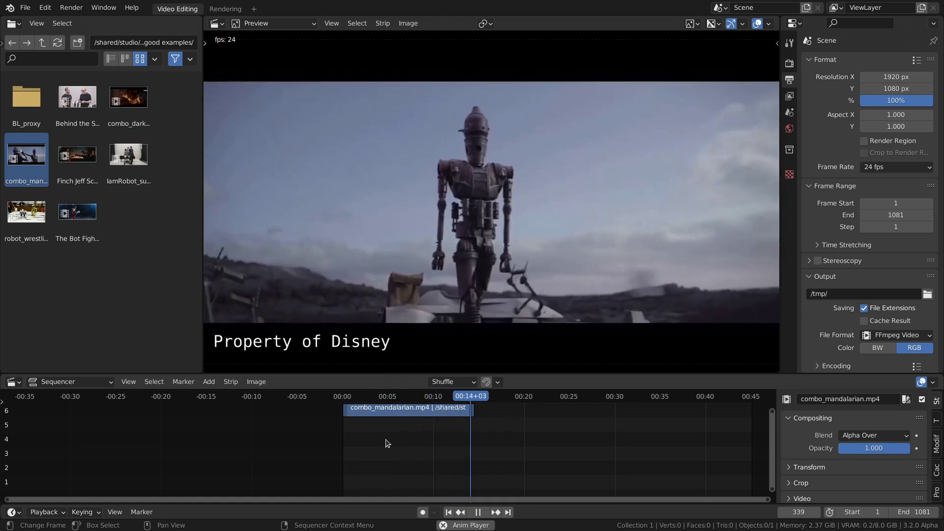
pyautogui.press('space')
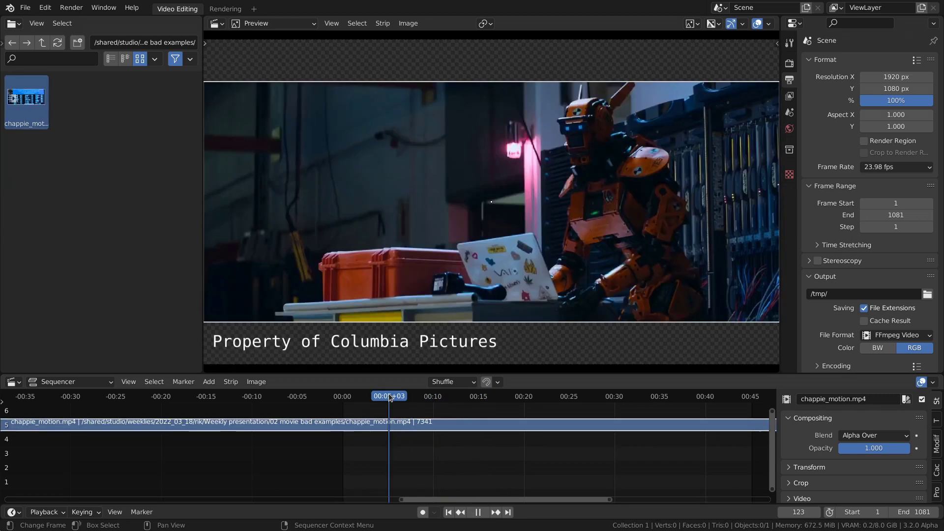
# - Replay the Chappie clip from around frame 293 to watch the orange robot walk, stopping at 407
pyautogui.press('space')
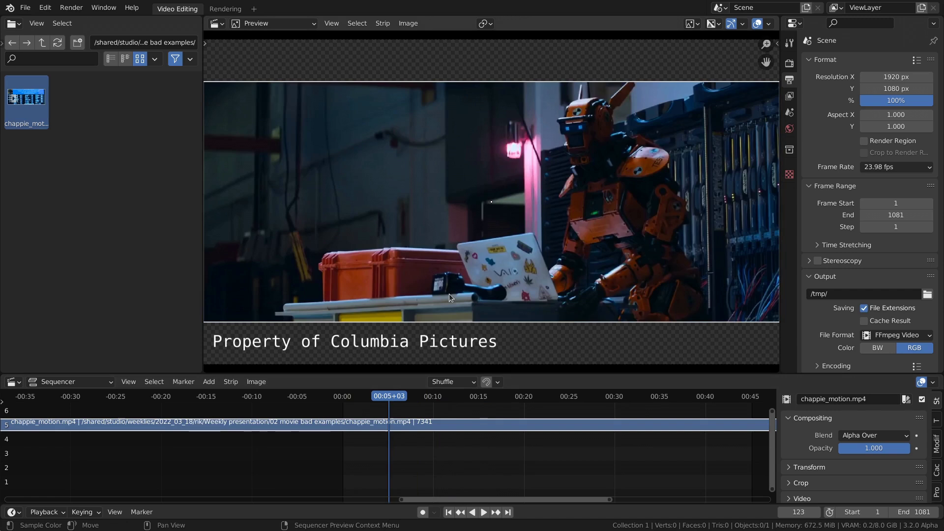
pyautogui.click(455, 400)
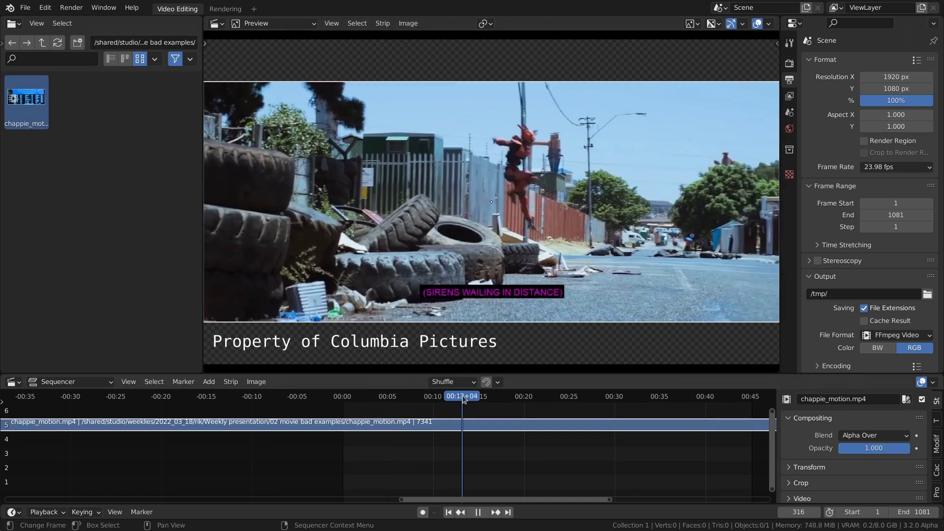
pyautogui.press('space')
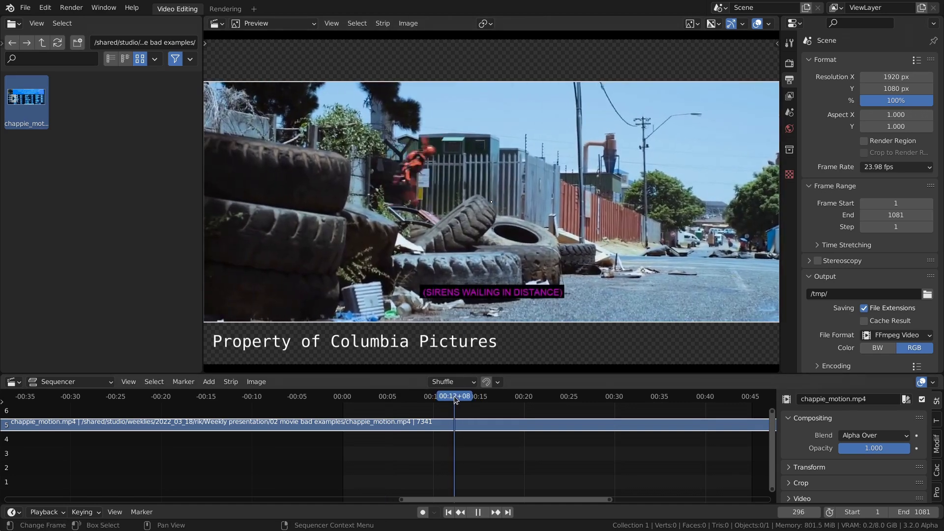
pyautogui.click(450, 394)
pyautogui.press('space')
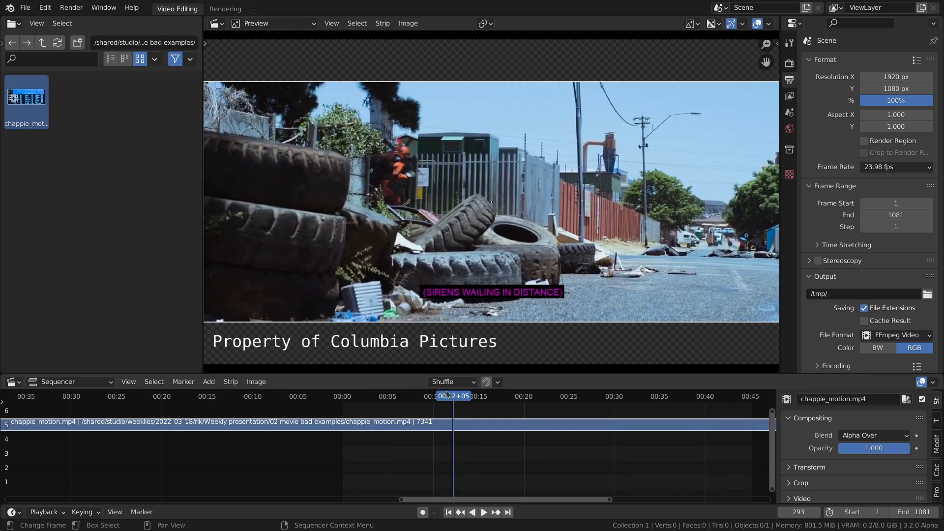
pyautogui.press('space')
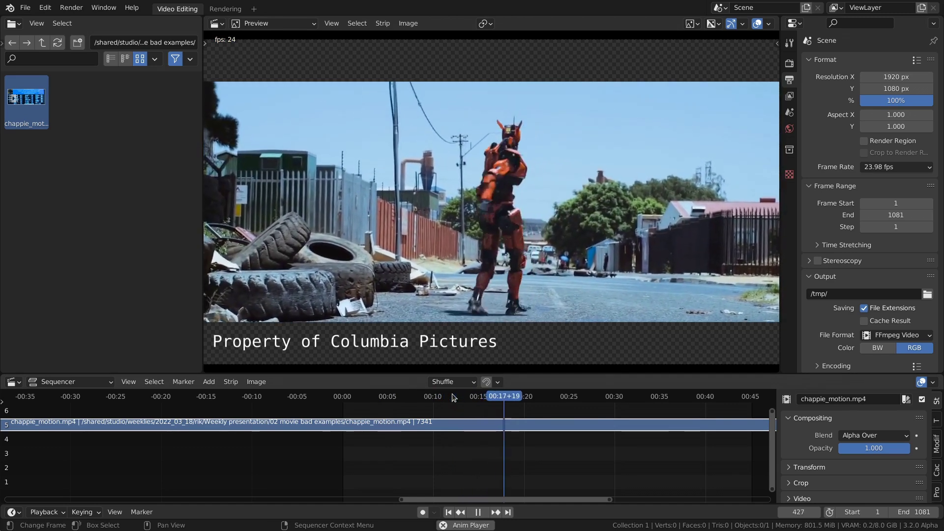
pyautogui.click(454, 398)
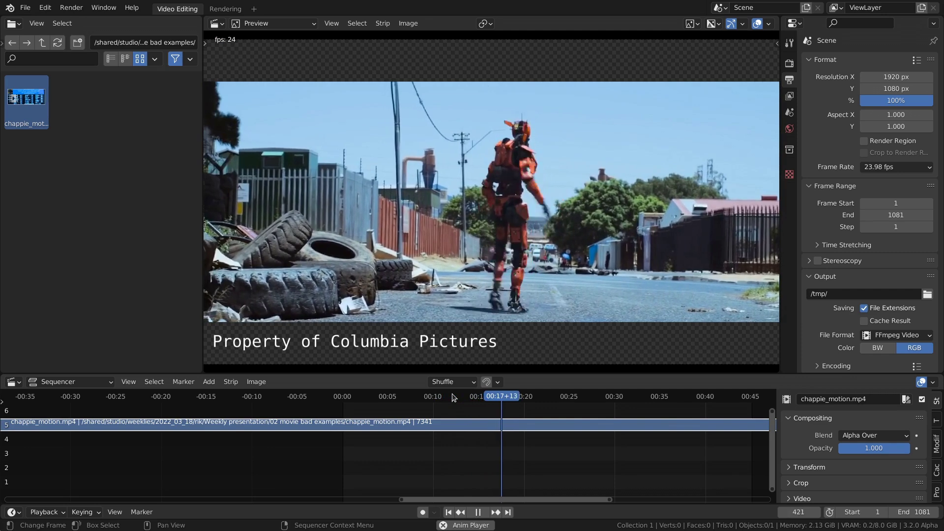
pyautogui.click(454, 398)
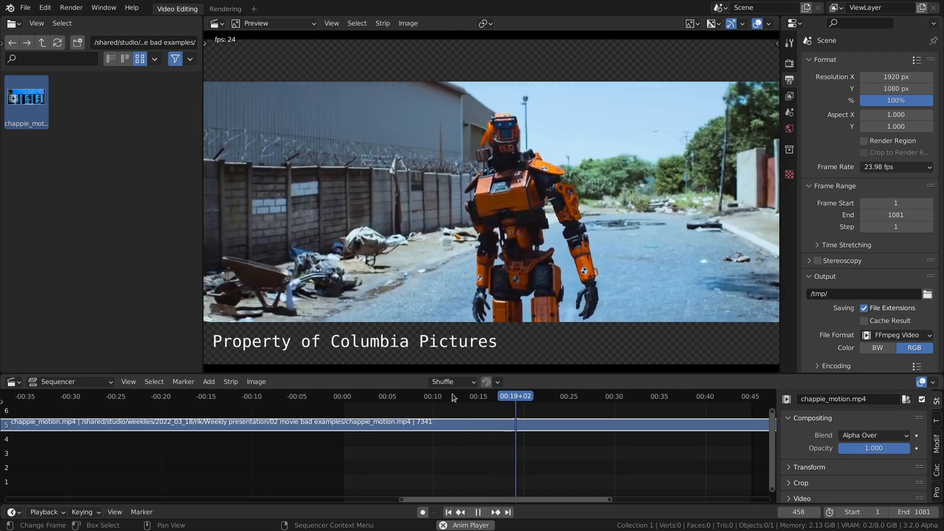
pyautogui.click(454, 397)
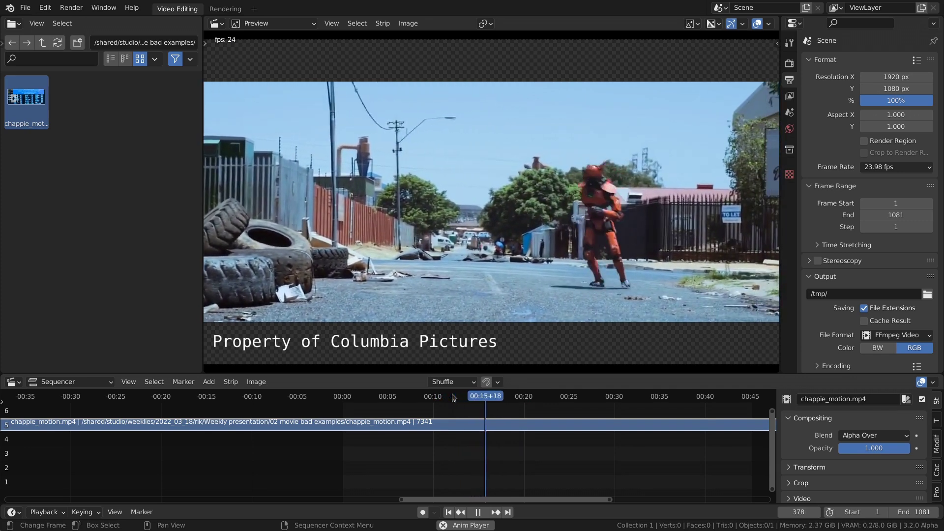
pyautogui.press('space')
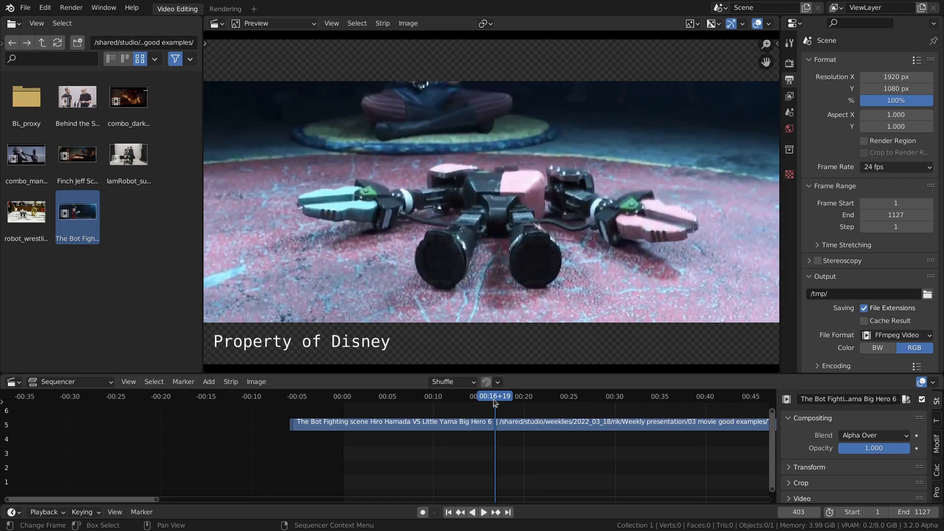
# - Play the Big Hero 6 bot-fighting clip
pyautogui.press('space')
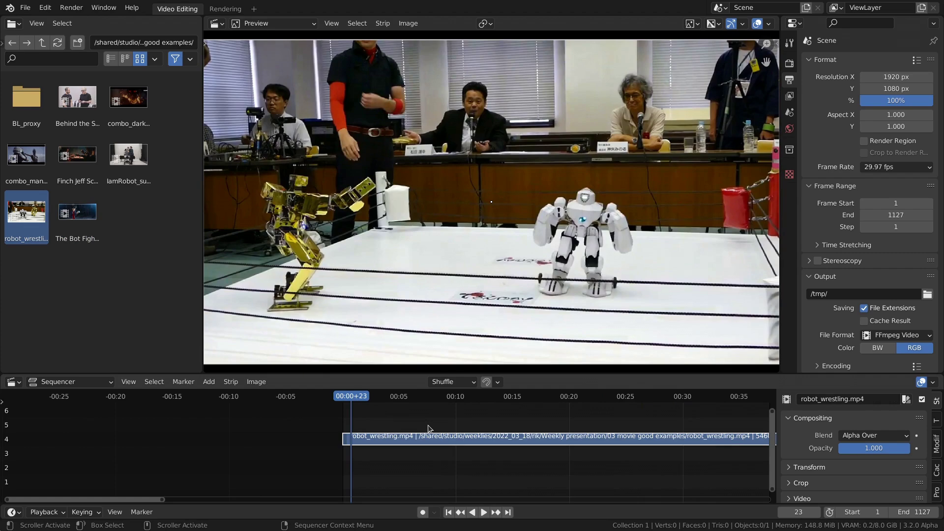
# - Play the robot_wrestling.mp4 clip through
pyautogui.press('space')
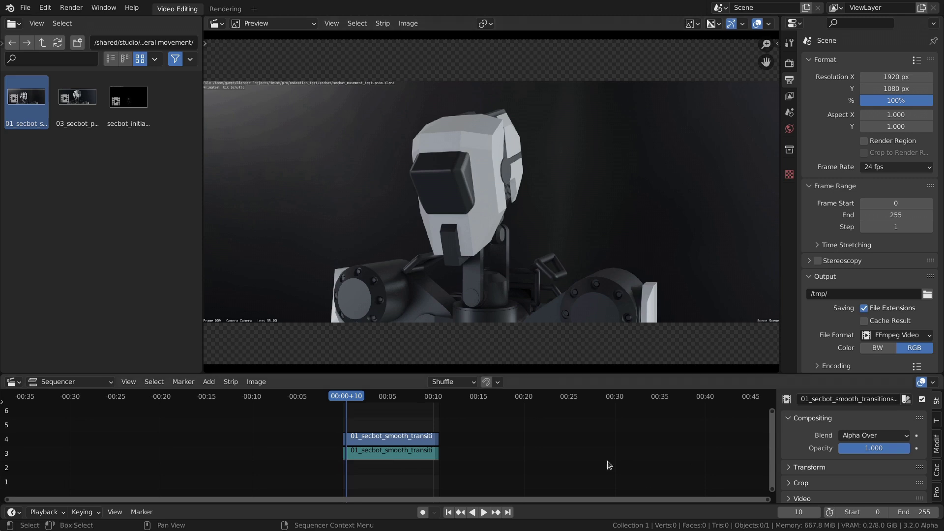
# - Play the 01_secbot smooth head-transition test
pyautogui.press('space')
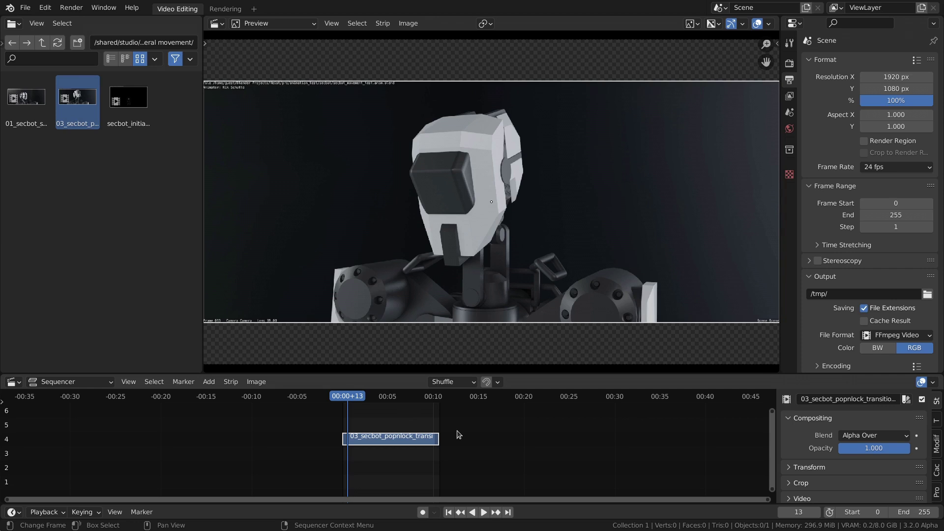
# - Deselect the 03_secbot_popnlock strip and play the pop-and-lock head test
pyautogui.click(480, 433)
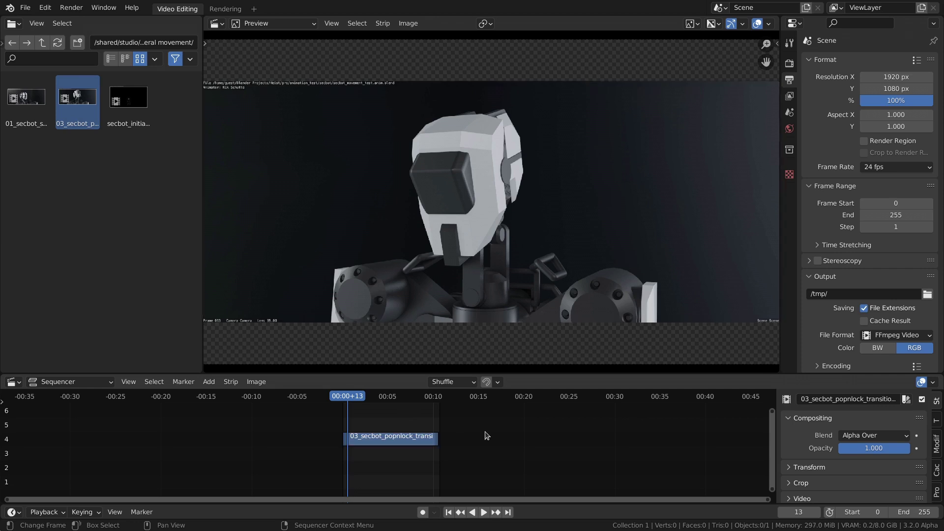
pyautogui.press('space')
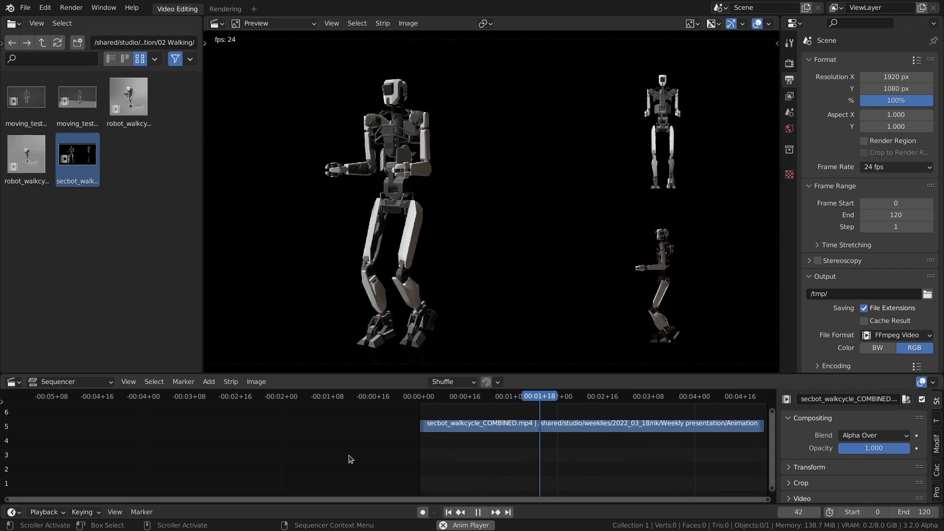
# - Lower the scene's End frame from 120 to 118
pyautogui.click(892, 513)
pyautogui.click(892, 512)
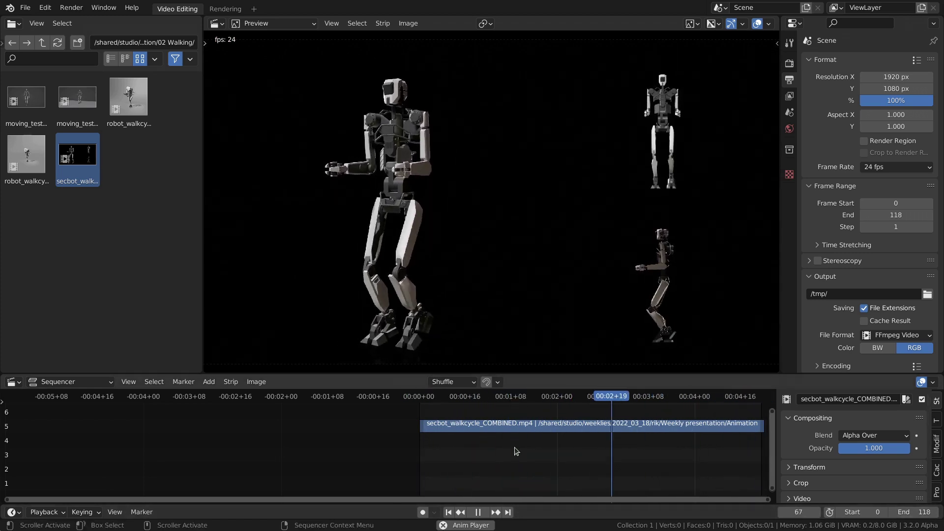
# - Load moving_test07.mp4 into the sequencer from the file browser
pyautogui.press('Up')
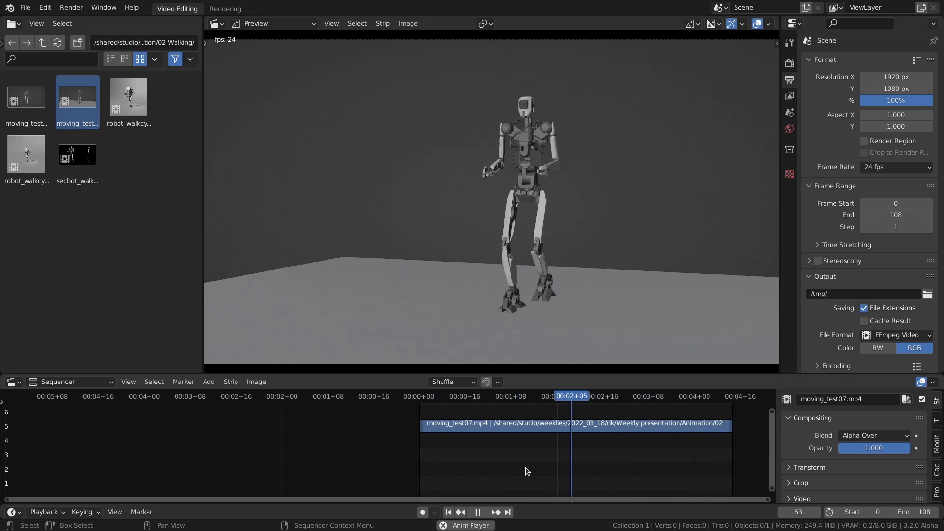
# - Load the robot_walkcycle_gunmode_worldspace.mp4 walk test, with the robot holding its gun
pyautogui.press('Right')
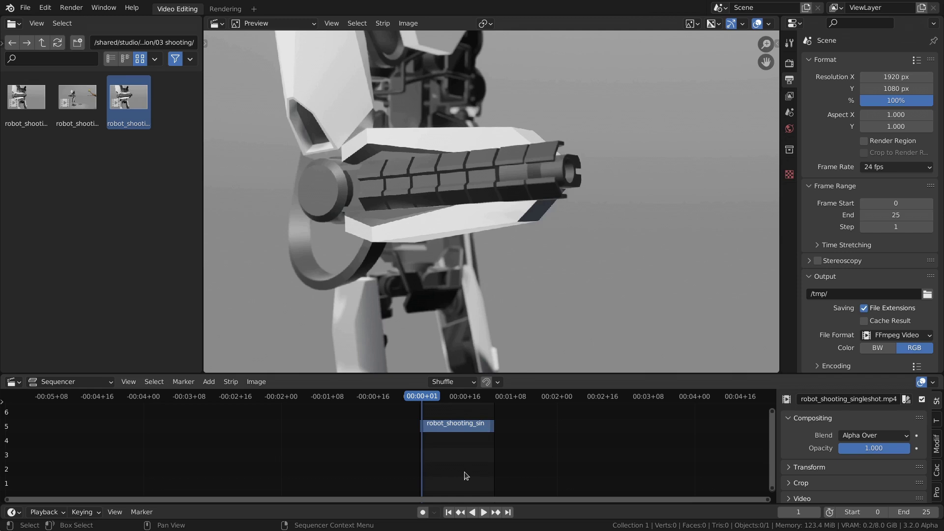
# - Play the robot_shooting_singleshot.mp4 shooting test
pyautogui.press('space')
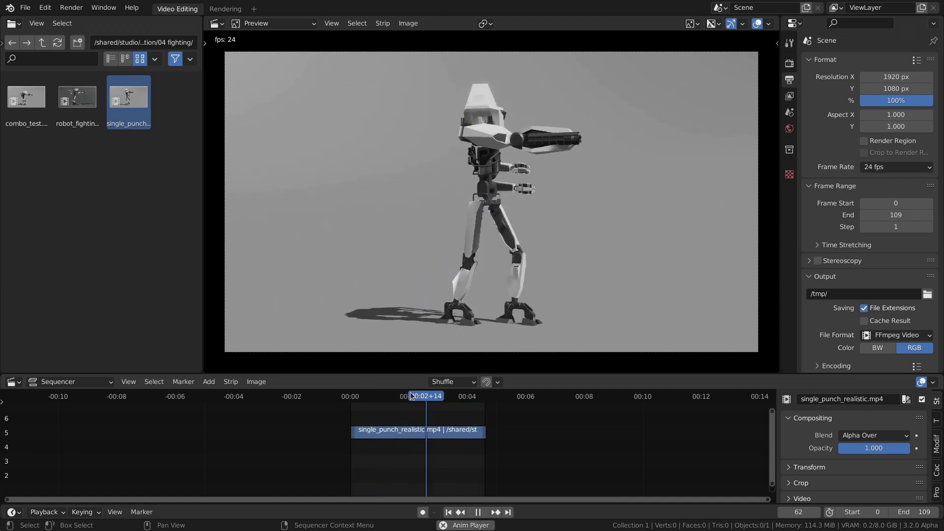
# - Load robot_fighting_v1.mp4, replacing the single punch clip
pyautogui.press('Left')
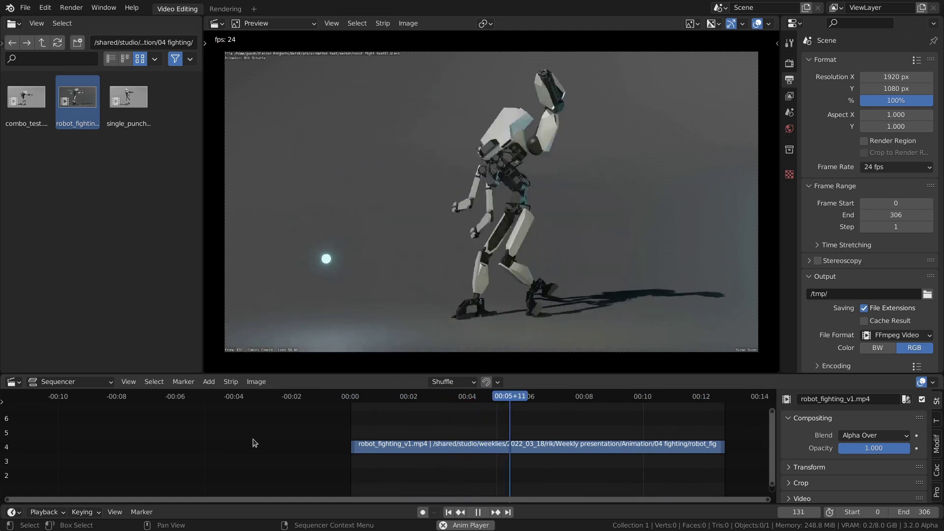
# - Pause robot_fighting_v1.mp4 and step forward a few frames through the fighting poses
pyautogui.press('space')
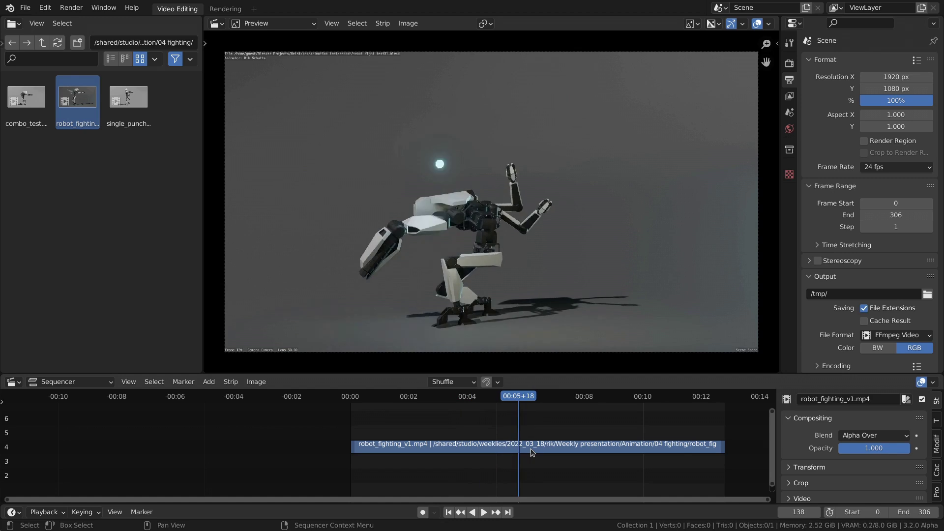
pyautogui.press('Right')
pyautogui.press('Right')
pyautogui.press('Right')
pyautogui.press('Right')
pyautogui.press('Right')
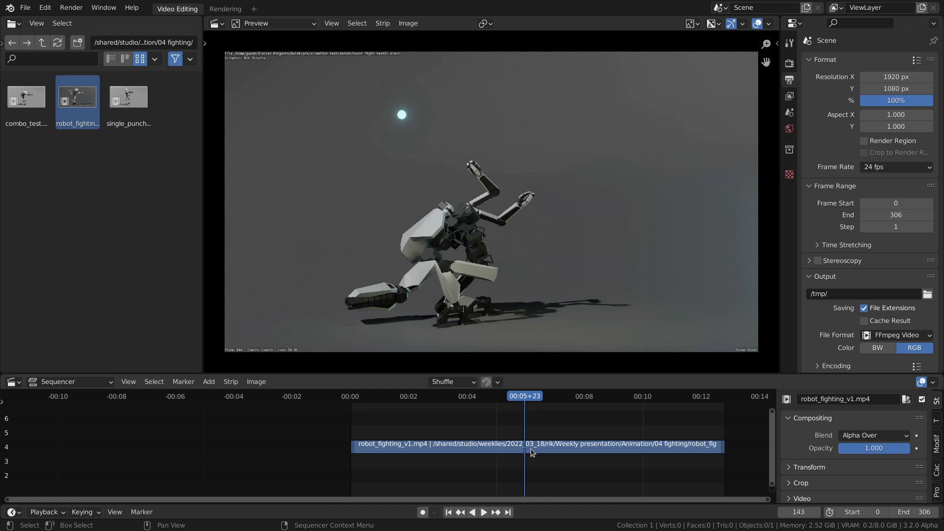
pyautogui.press('Right')
pyautogui.press('Right')
pyautogui.press('Right')
pyautogui.press('Right')
pyautogui.press('Right')
pyautogui.press('Right')
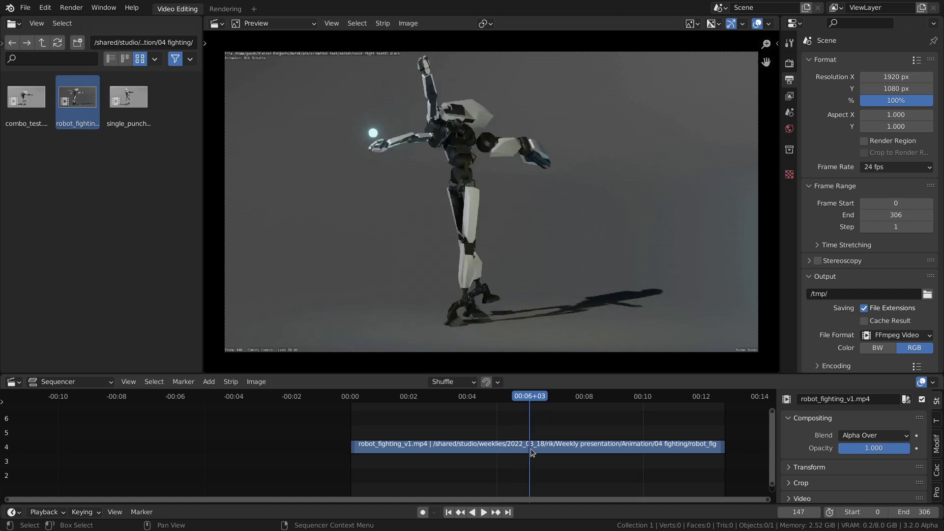
pyautogui.press('Right')
pyautogui.press('Right')
pyautogui.press('Right')
pyautogui.press('Right')
pyautogui.press('Right')
pyautogui.press('Right')
pyautogui.press('Right')
pyautogui.press('Right')
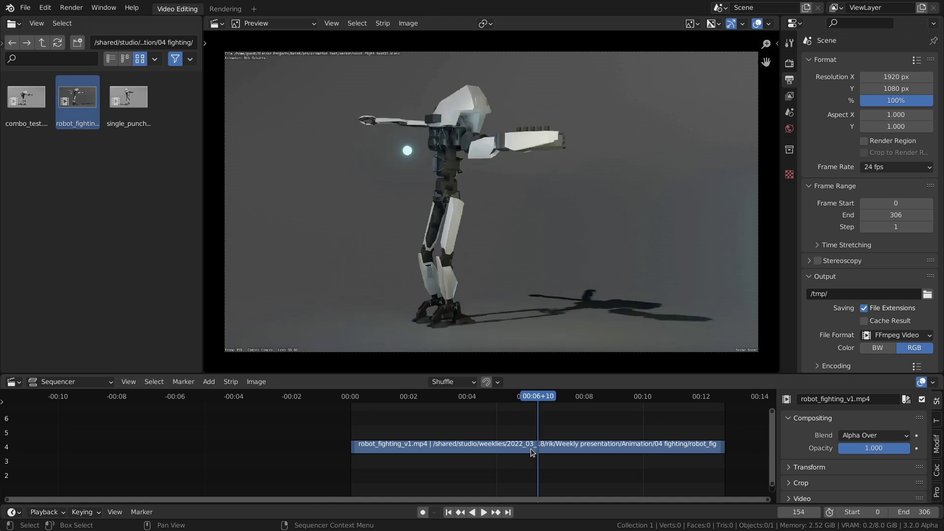
pyautogui.press('Right')
pyautogui.press('Right')
pyautogui.press('Right')
pyautogui.press('Right')
pyautogui.press('Right')
pyautogui.press('Right')
pyautogui.press('Right')
pyautogui.press('Right')
pyautogui.press('Right')
pyautogui.press('Right')
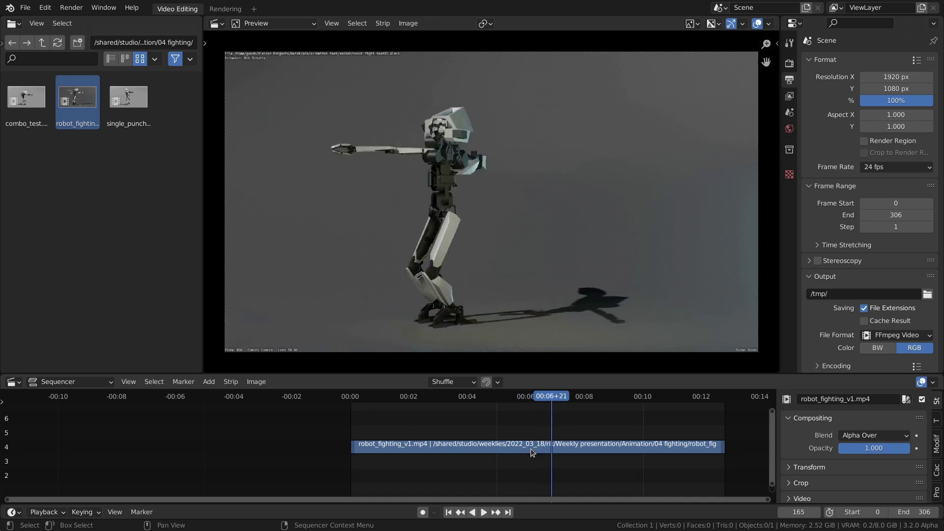
# - Jump ahead to around frame 257, then step back and forth to settle near frame 240
pyautogui.moveTo(555, 396); pyautogui.dragTo(664, 397)
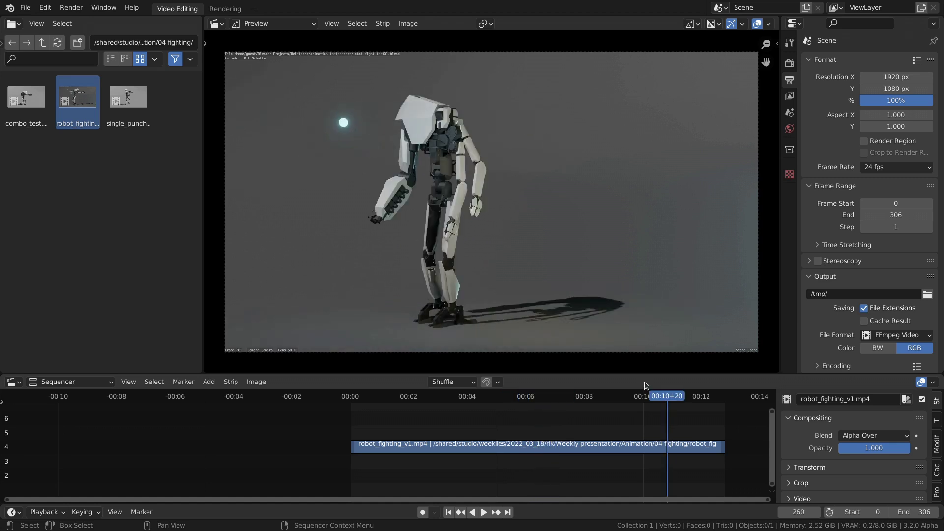
pyautogui.press('Left')
pyautogui.press('Left')
pyautogui.press('Left')
pyautogui.press('Left')
pyautogui.press('Left')
pyautogui.press('Left')
pyautogui.press('Left')
pyautogui.press('Left')
pyautogui.press('Left')
pyautogui.press('Left')
pyautogui.press('Left')
pyautogui.press('Left')
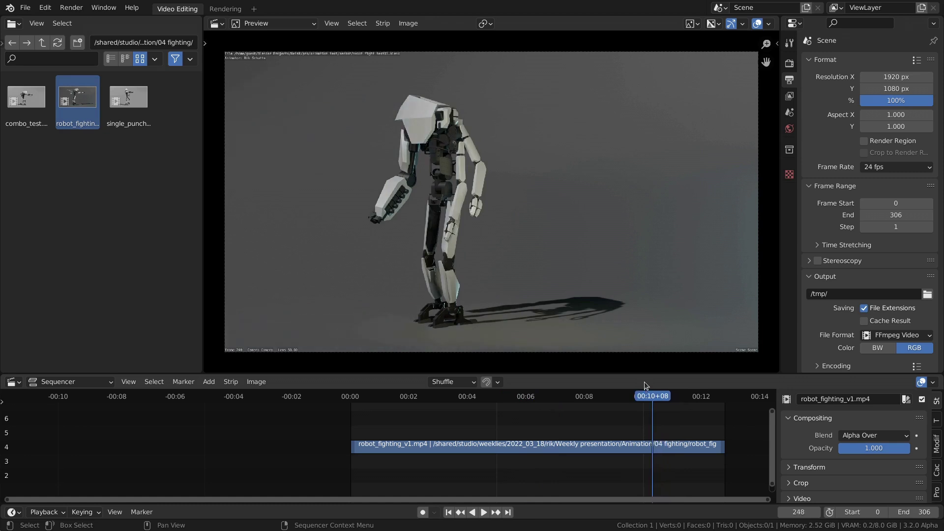
pyautogui.press('Left')
pyautogui.press('Left')
pyautogui.press('Left')
pyautogui.press('Left')
pyautogui.press('Left')
pyautogui.press('Left')
pyautogui.press('Left')
pyautogui.press('Left')
pyautogui.press('Left')
pyautogui.press('Left')
pyautogui.press('Left')
pyautogui.press('Left')
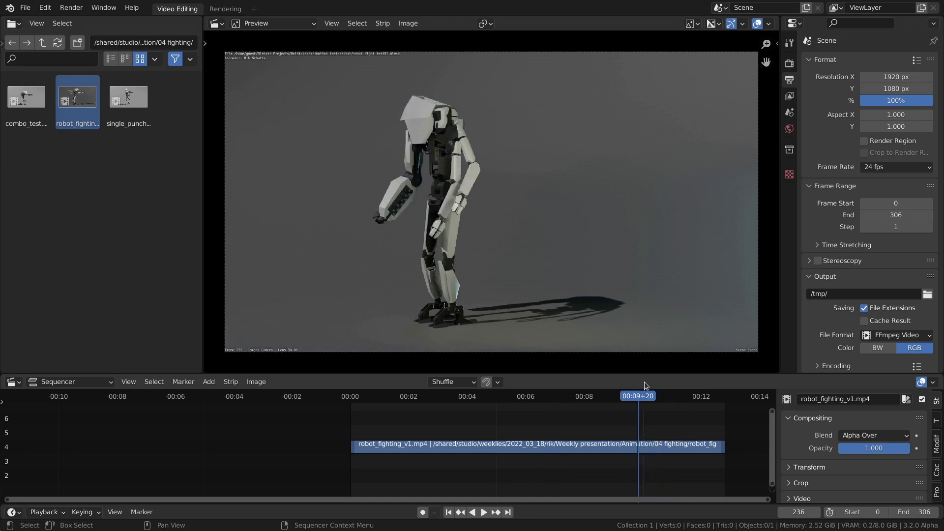
pyautogui.press('Left')
pyautogui.press('Left')
pyautogui.press('Left')
pyautogui.press('Left')
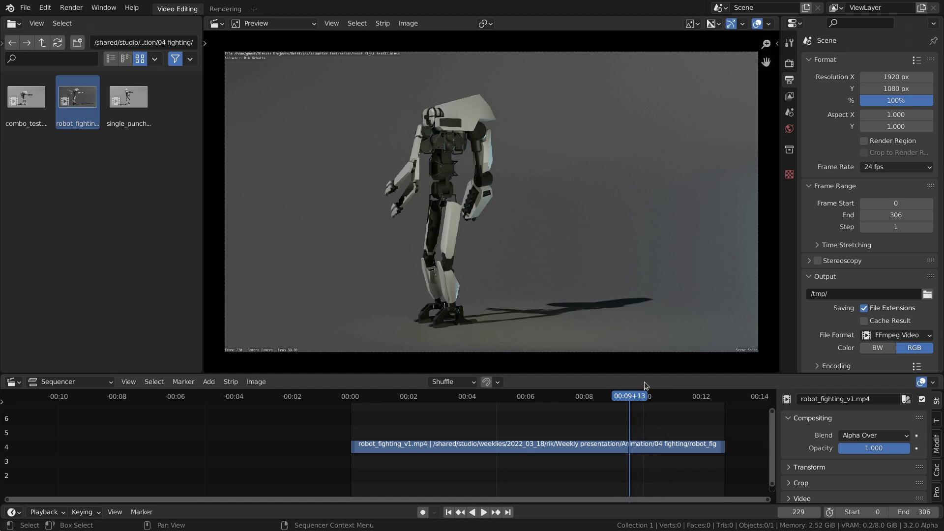
pyautogui.press('Right')
pyautogui.press('Right')
pyautogui.press('Right')
pyautogui.press('Right')
pyautogui.press('Right')
pyautogui.press('Right')
pyautogui.press('Right')
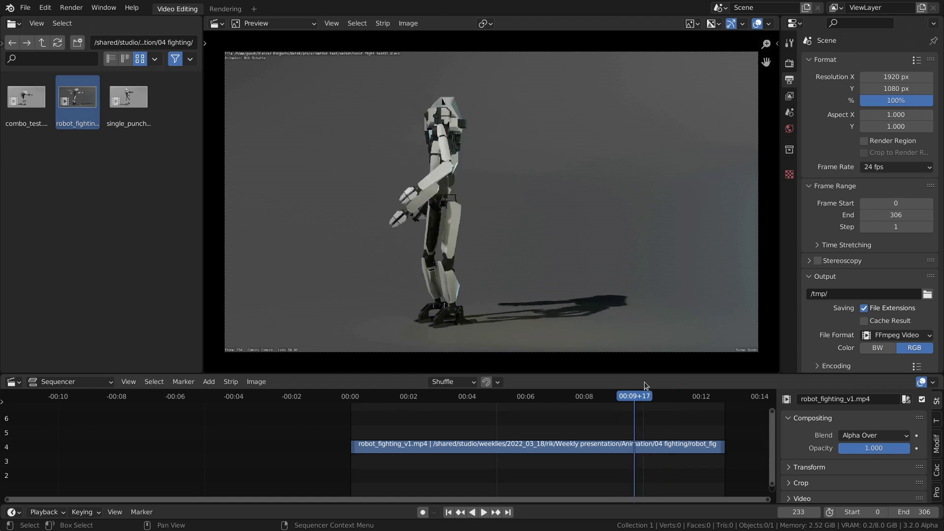
pyautogui.press('Right')
pyautogui.press('Right')
pyautogui.press('Right')
pyautogui.press('Right')
pyautogui.press('Left')
pyautogui.press('Left')
pyautogui.press('Left')
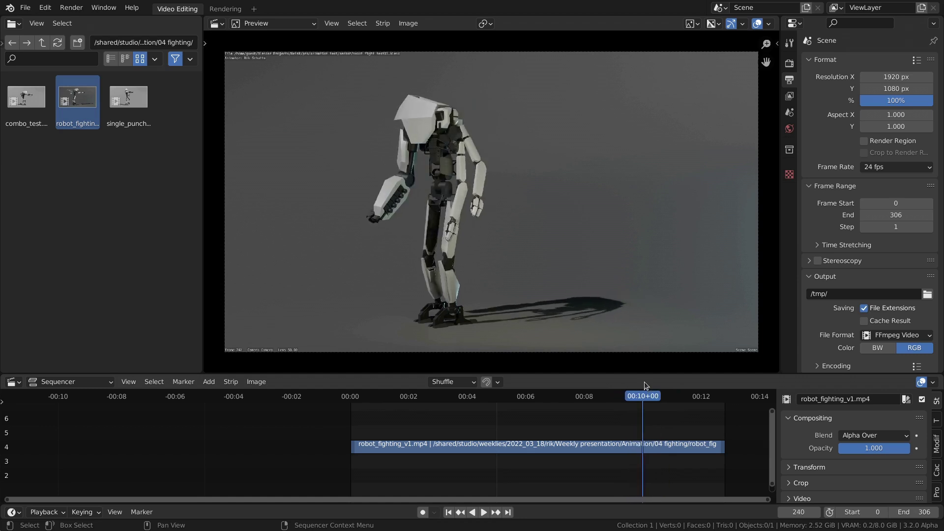
pyautogui.press('Right')
pyautogui.press('Right')
pyautogui.press('Right')
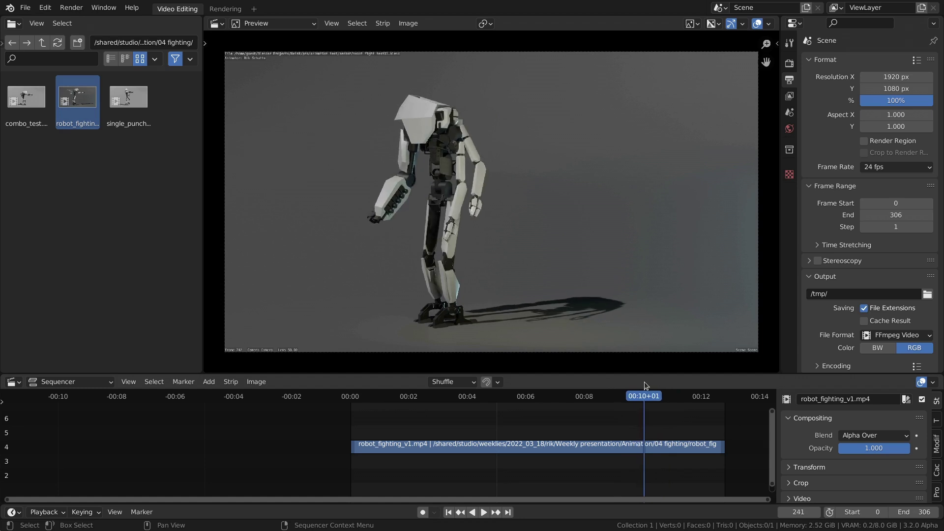
pyautogui.press('Left')
pyautogui.press('Left')
pyautogui.press('Left')
# - Advance the robot_fighting_v1.mp4 preview by one more frame
pyautogui.press('Right')
pyautogui.press('Right')
pyautogui.press('Right')
pyautogui.press('Right')
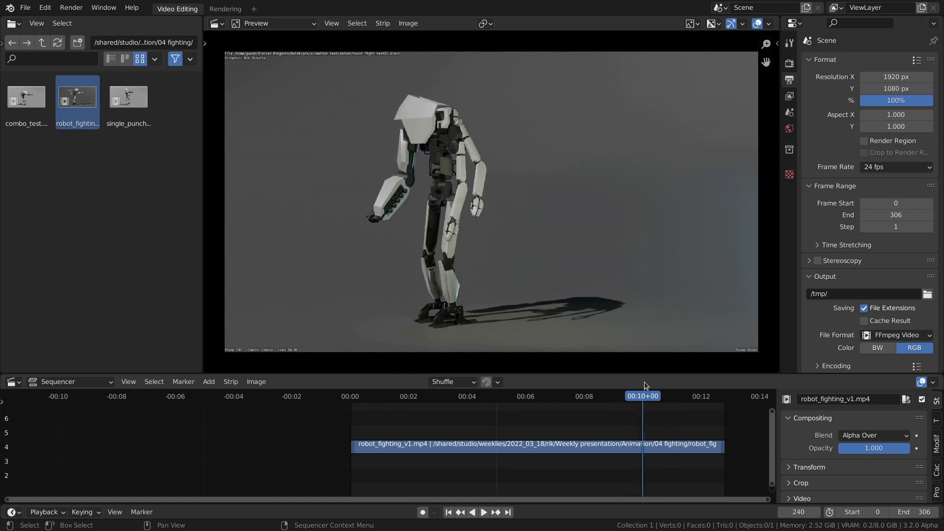
pyautogui.press('Left')
pyautogui.press('Left')
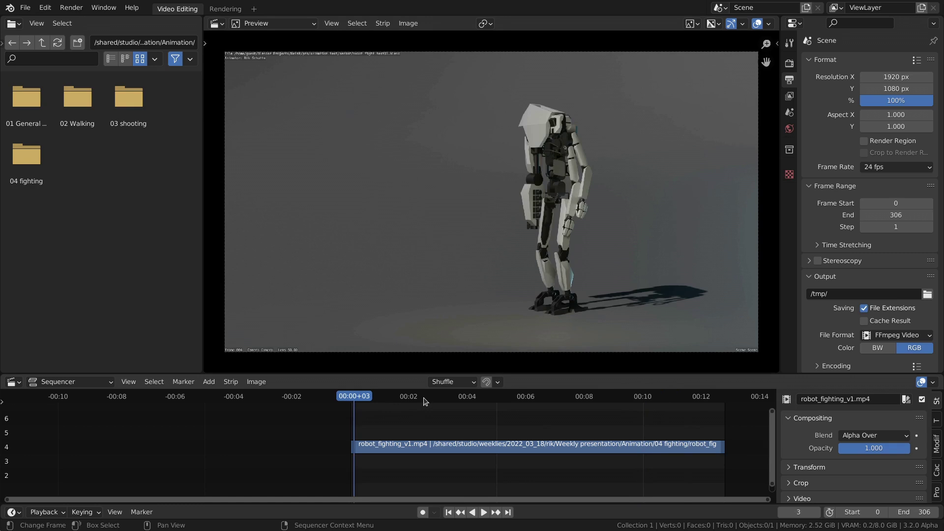